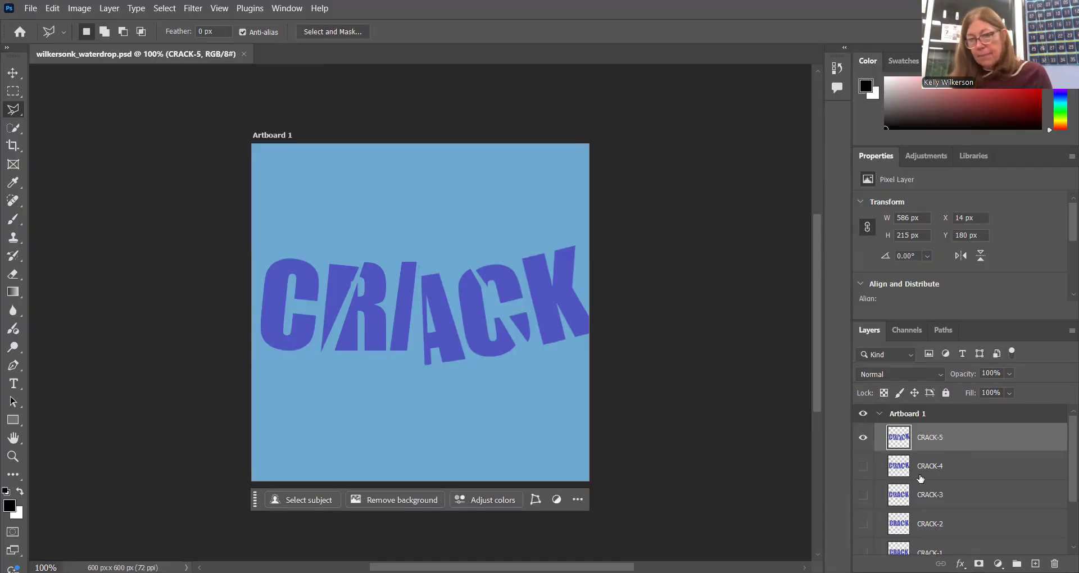
Hide the CRACK-5 layer and select the Color Fill 1 background layer
left_click(864, 437)
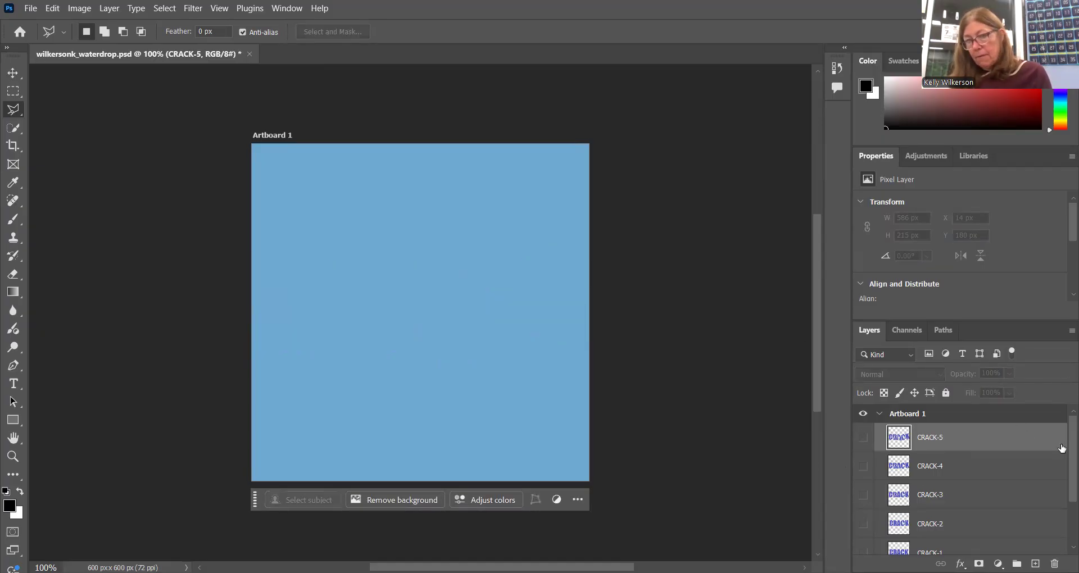
scroll(1060, 443, "down", 3)
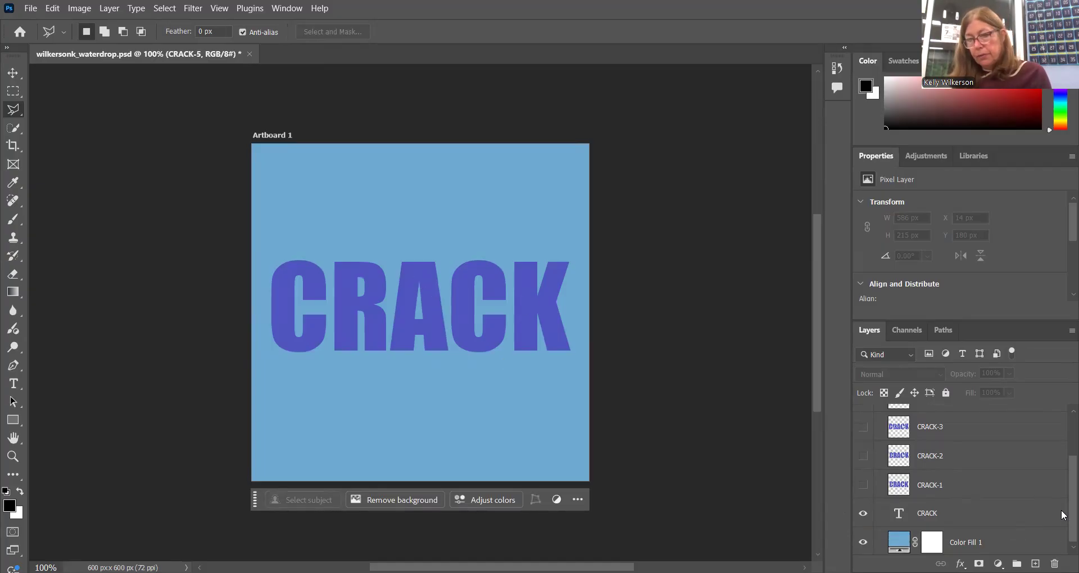
scroll(1061, 517, "down", 1)
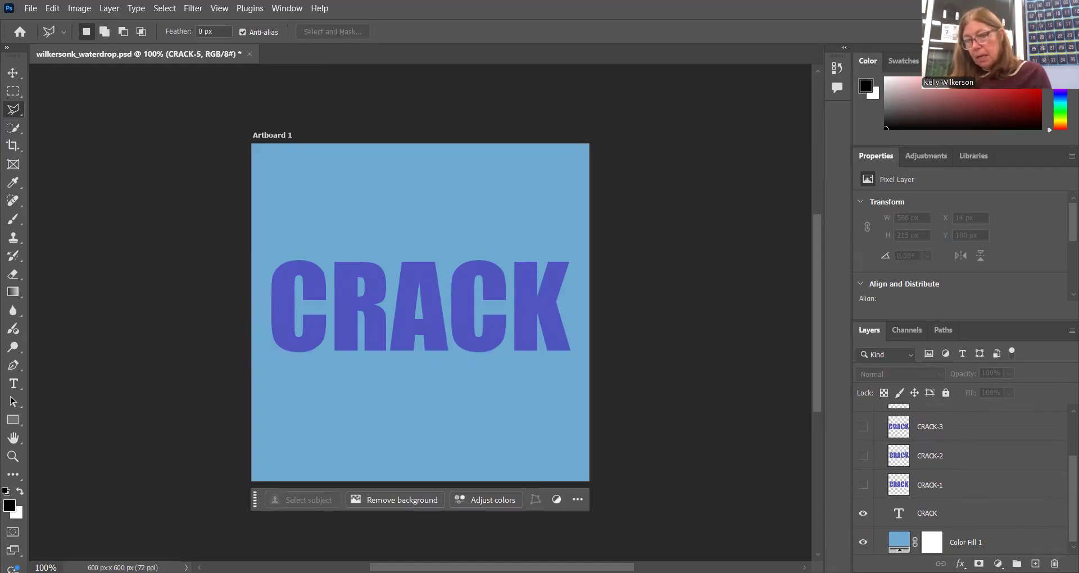
left_click(967, 545)
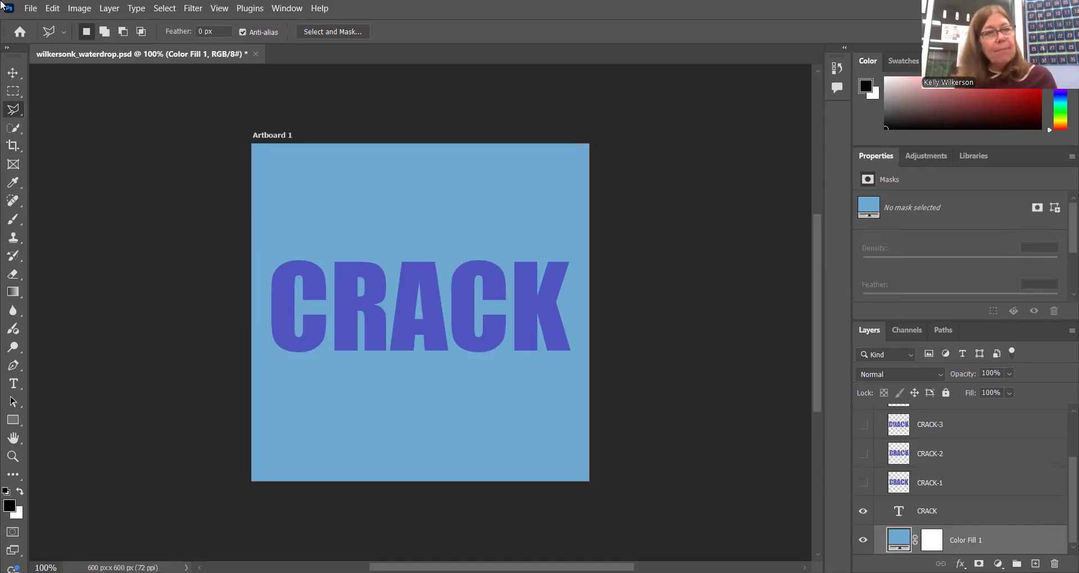
With the Polygonal Lasso, select a narrow jagged lightning-bolt shape running through the A from above to below the text
right_click(18, 113)
left_click(58, 133)
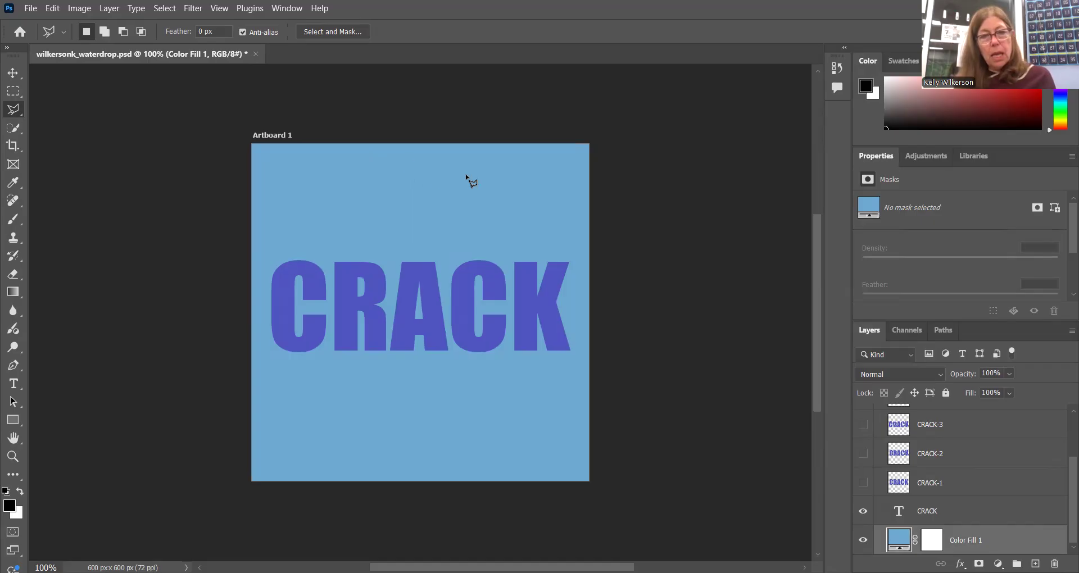
left_click(430, 208)
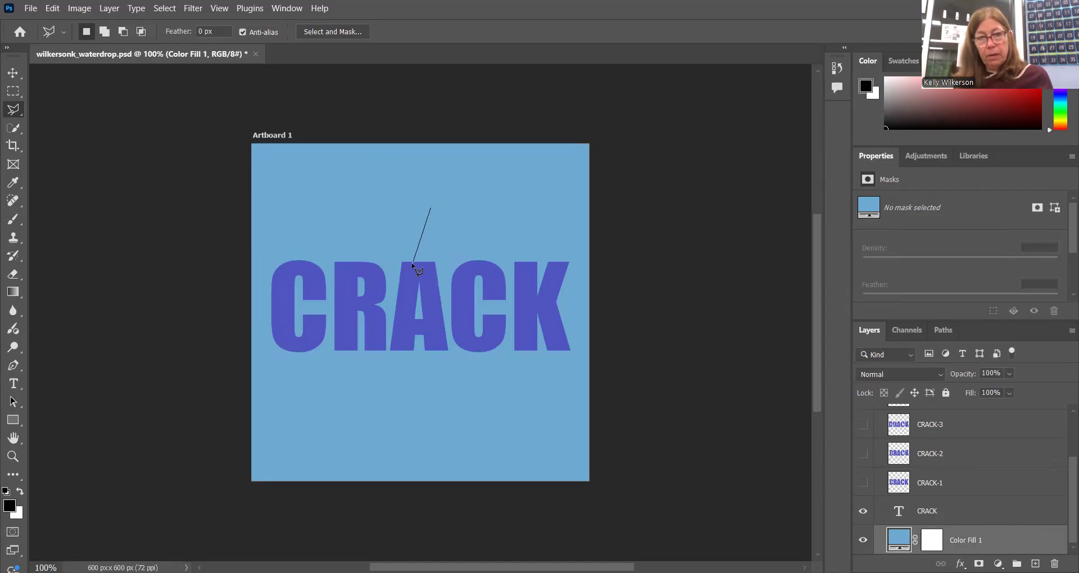
left_click(424, 242)
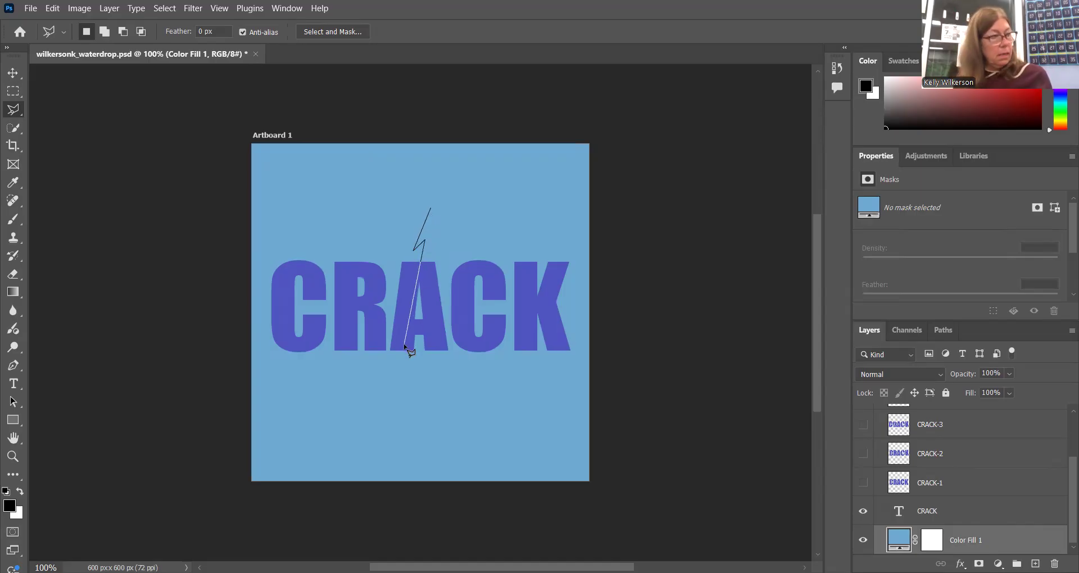
left_click(392, 422)
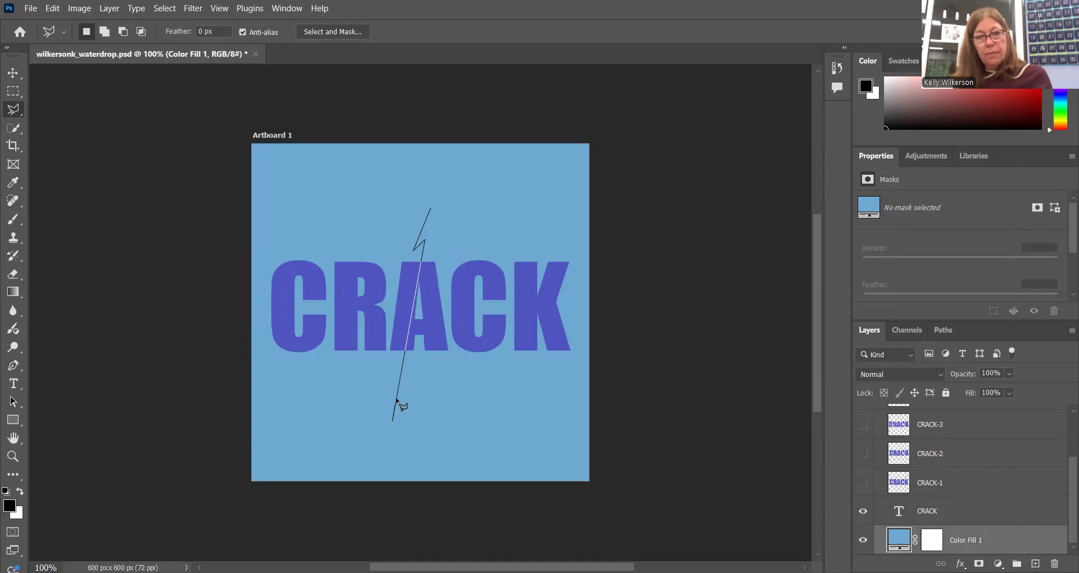
left_click(438, 228)
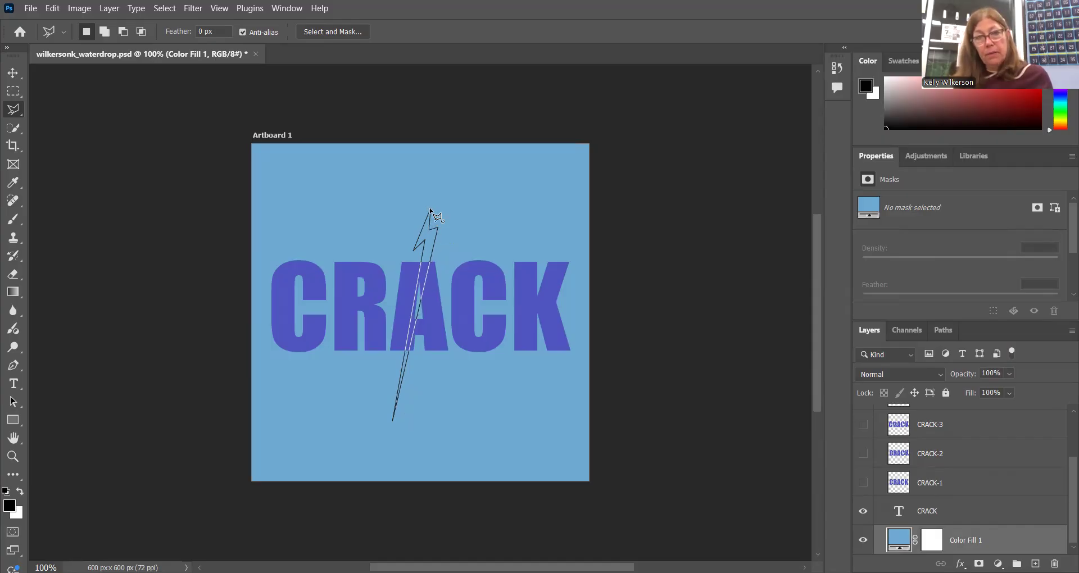
left_click(431, 213)
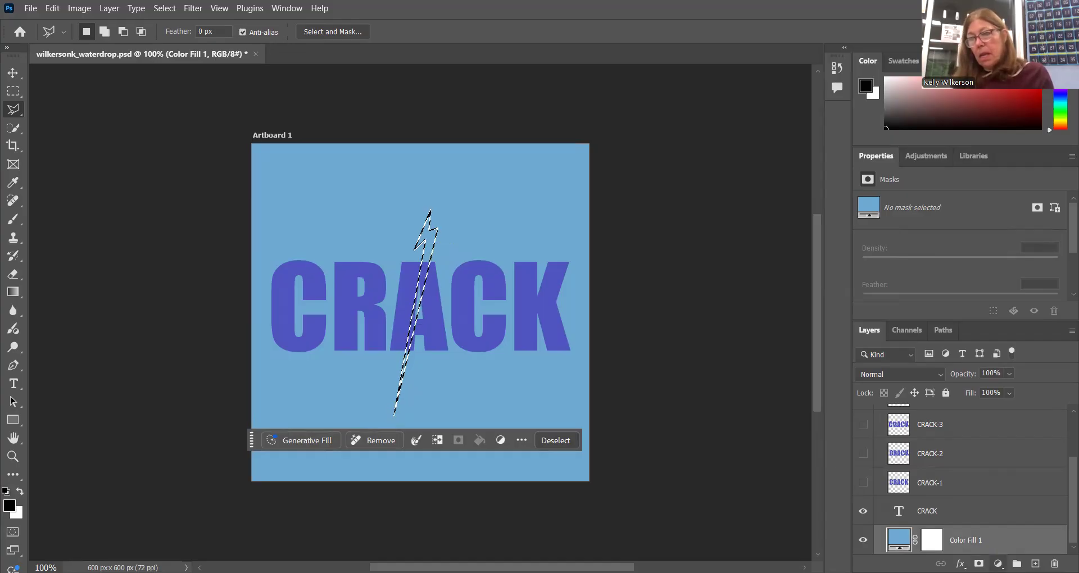
Fill the selection with a new Solid Color layer set to light blue aacde0
left_click(998, 564)
left_click(1006, 323)
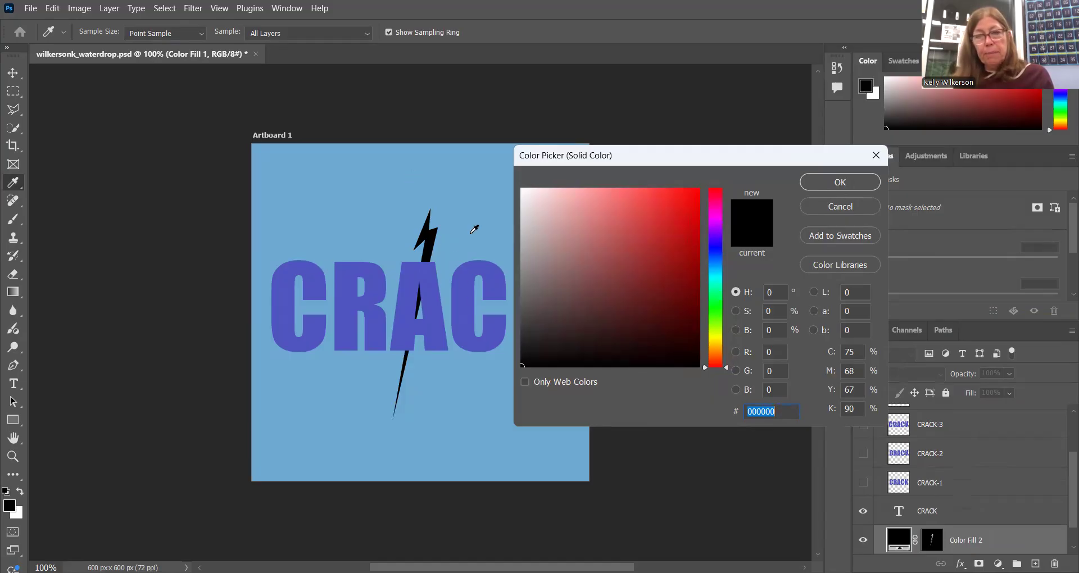
left_click(713, 268)
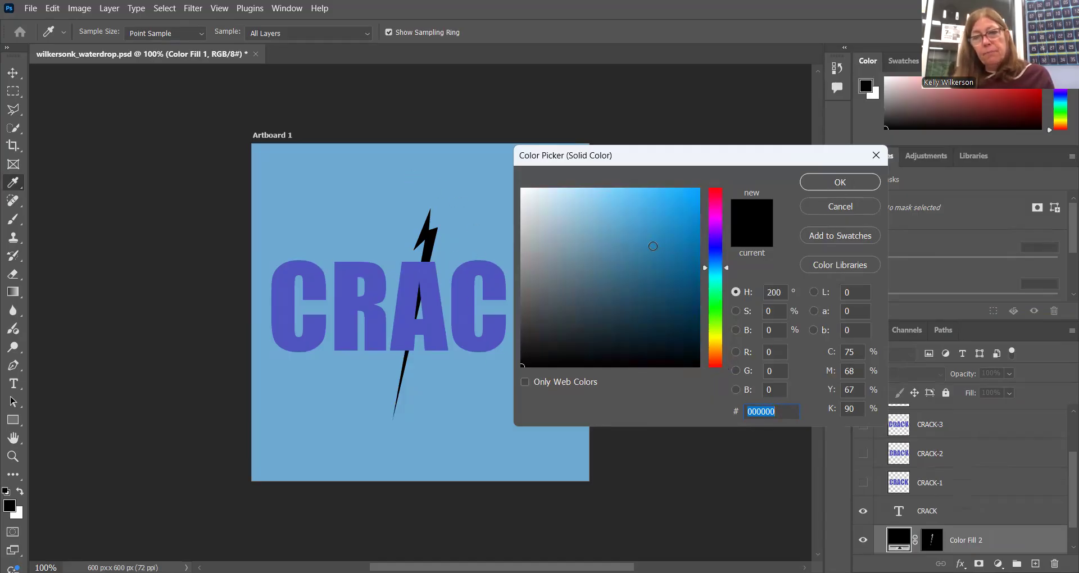
left_click(621, 232)
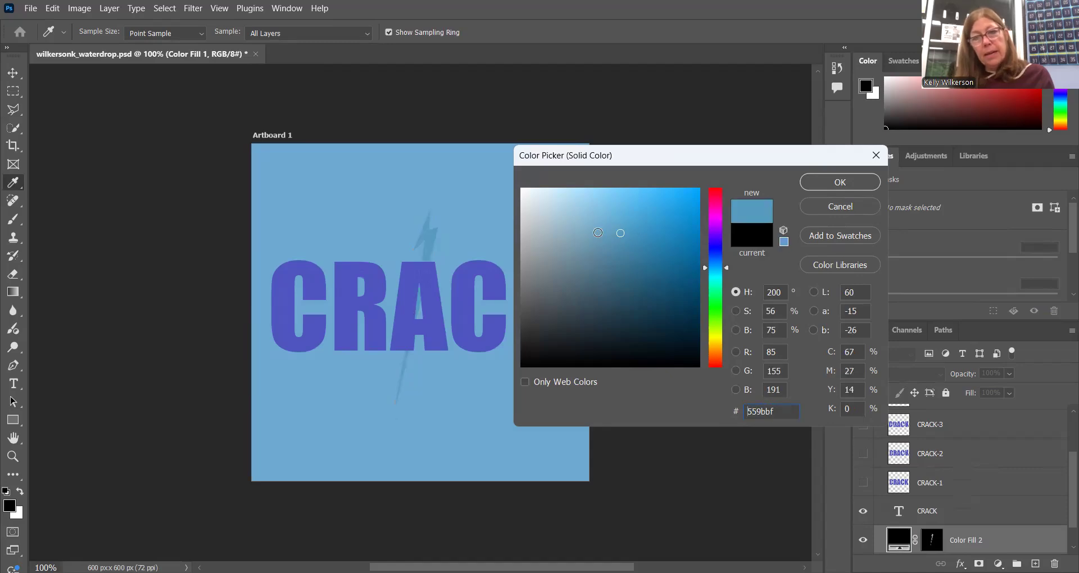
left_click(596, 227)
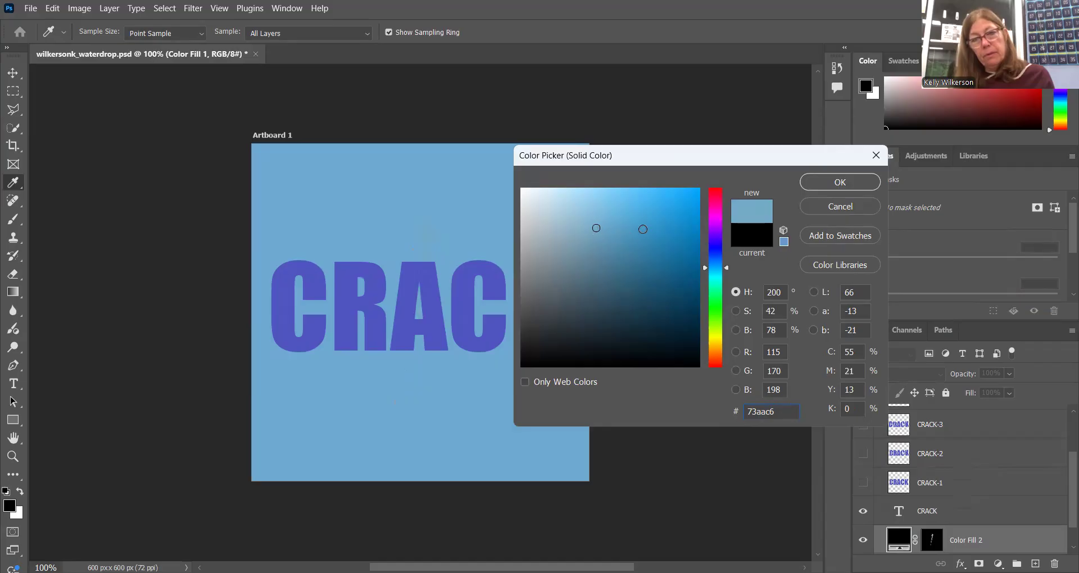
left_click(589, 212)
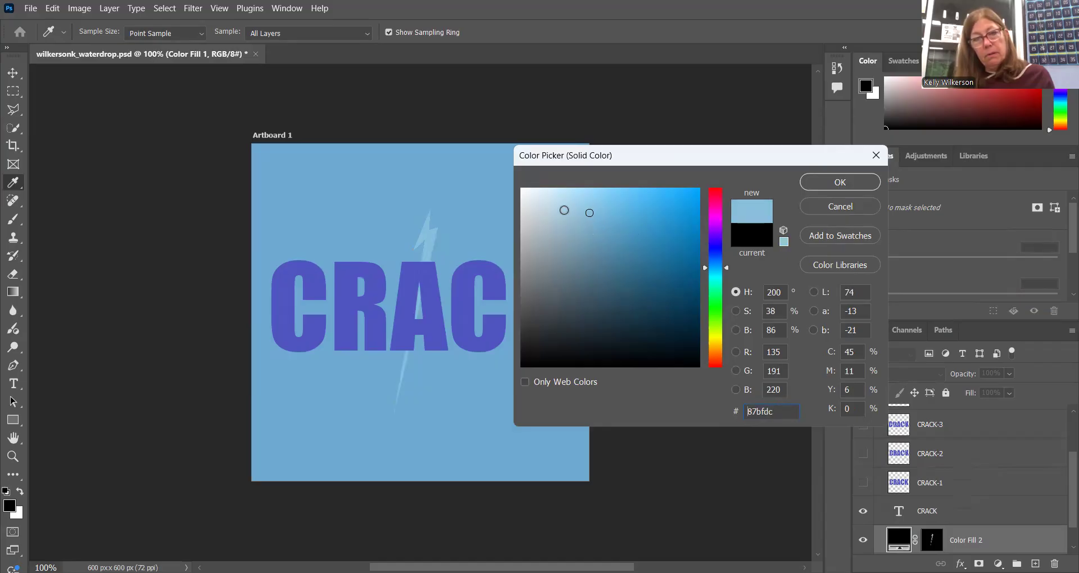
left_click(564, 211)
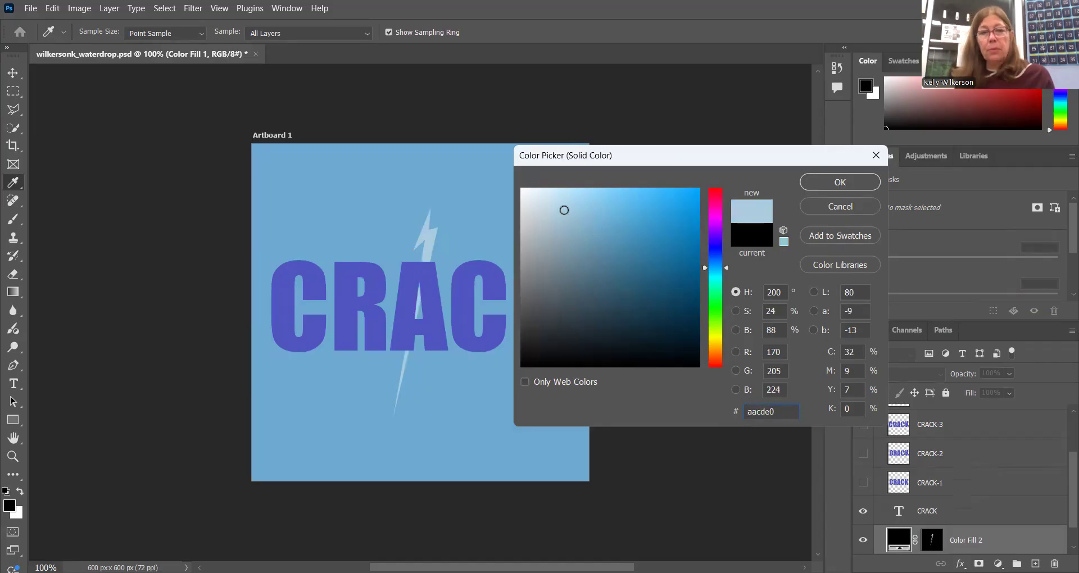
left_click(828, 184)
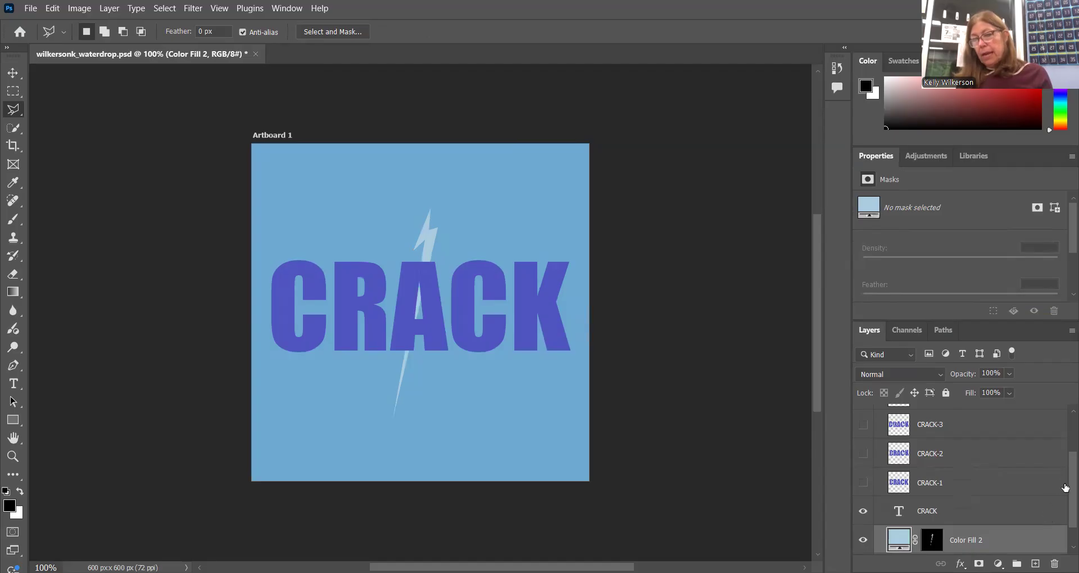
Select a wider jagged lightning-bolt shape around the first bolt with the Polygonal Lasso
scroll(1064, 479, "down", 1)
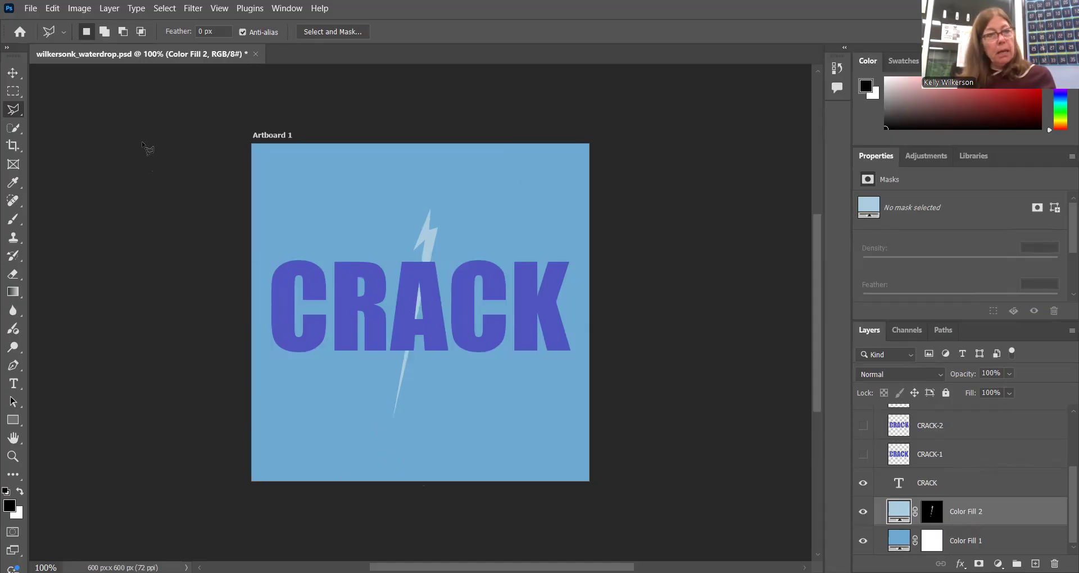
left_click(15, 114)
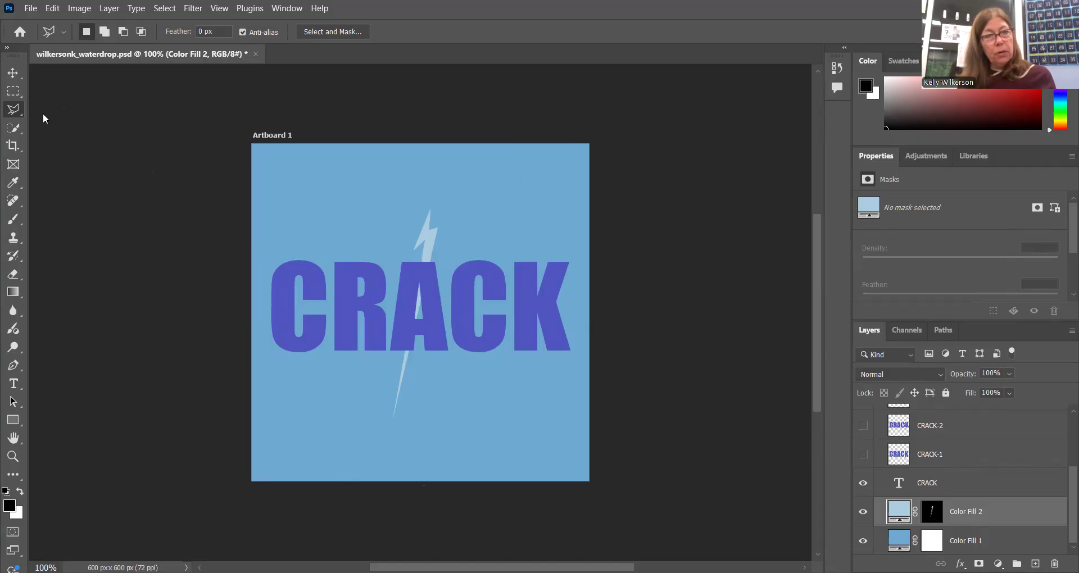
left_click(72, 136)
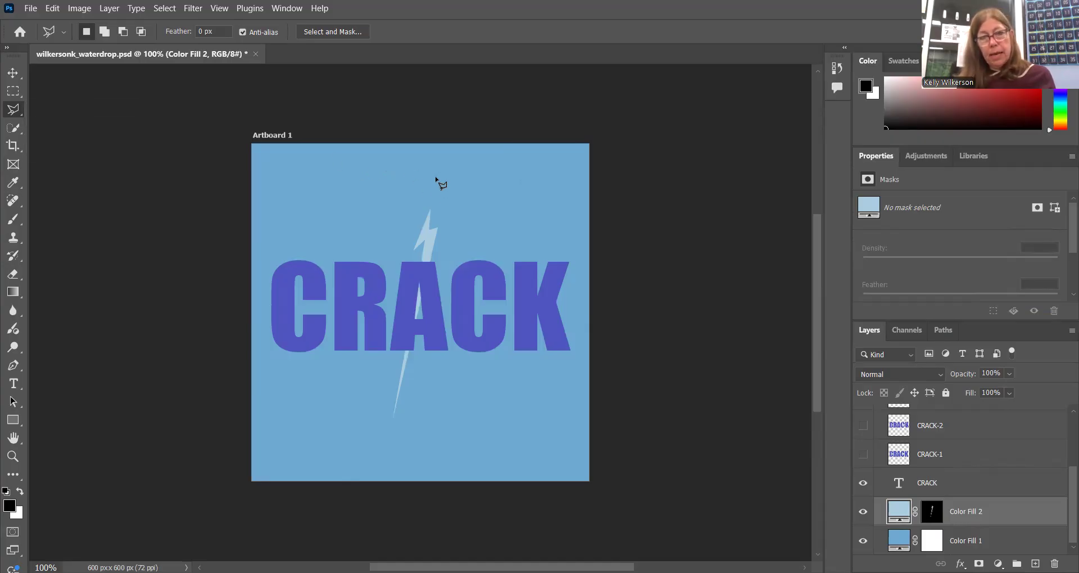
left_click(437, 179)
left_click(413, 243)
left_click(423, 231)
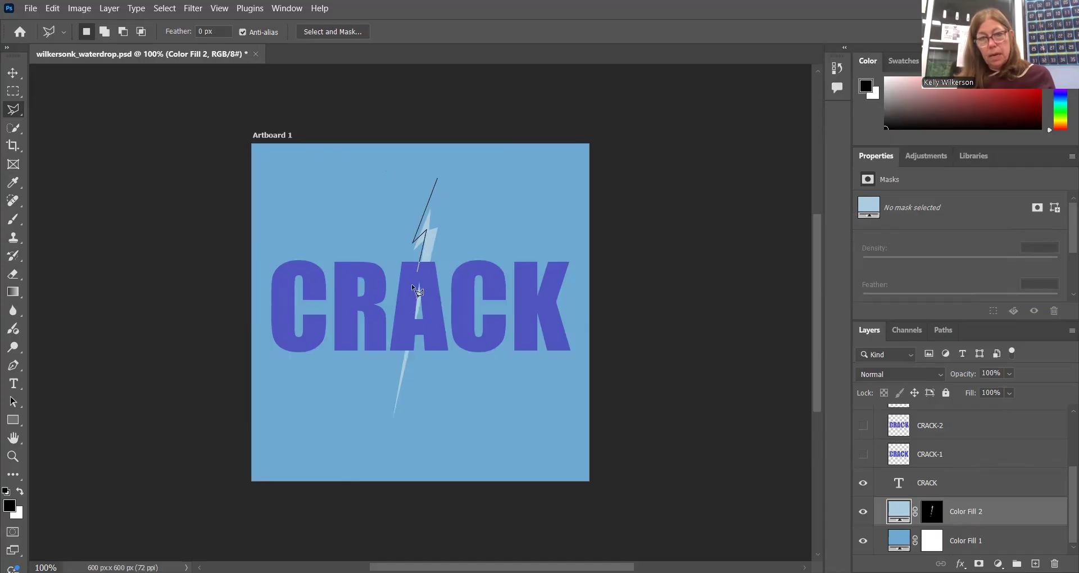
left_click(397, 329)
left_click(407, 319)
left_click(389, 434)
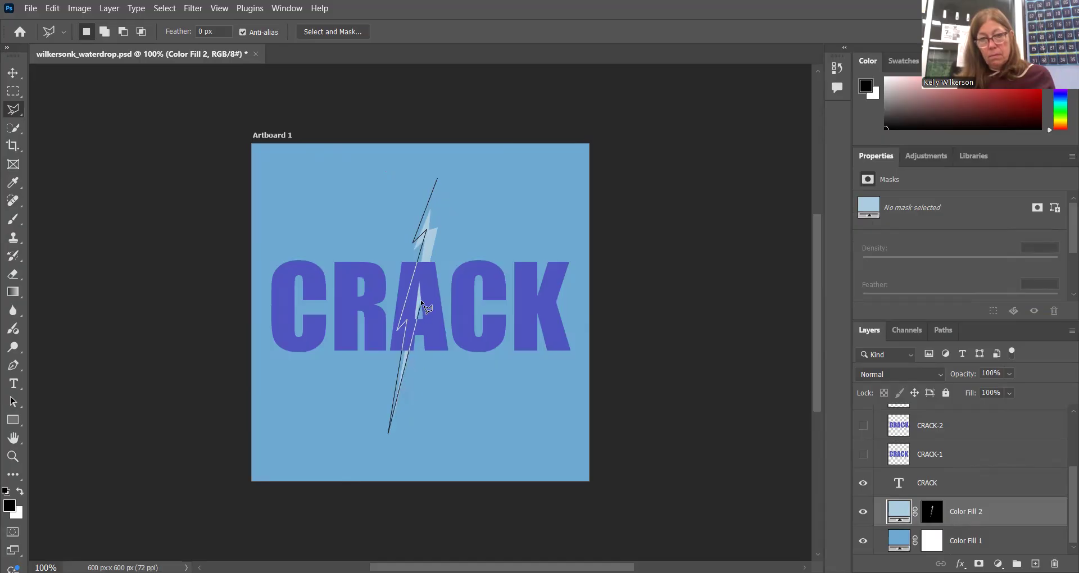
left_click(411, 310)
left_click(442, 207)
left_click(427, 218)
left_click(437, 181)
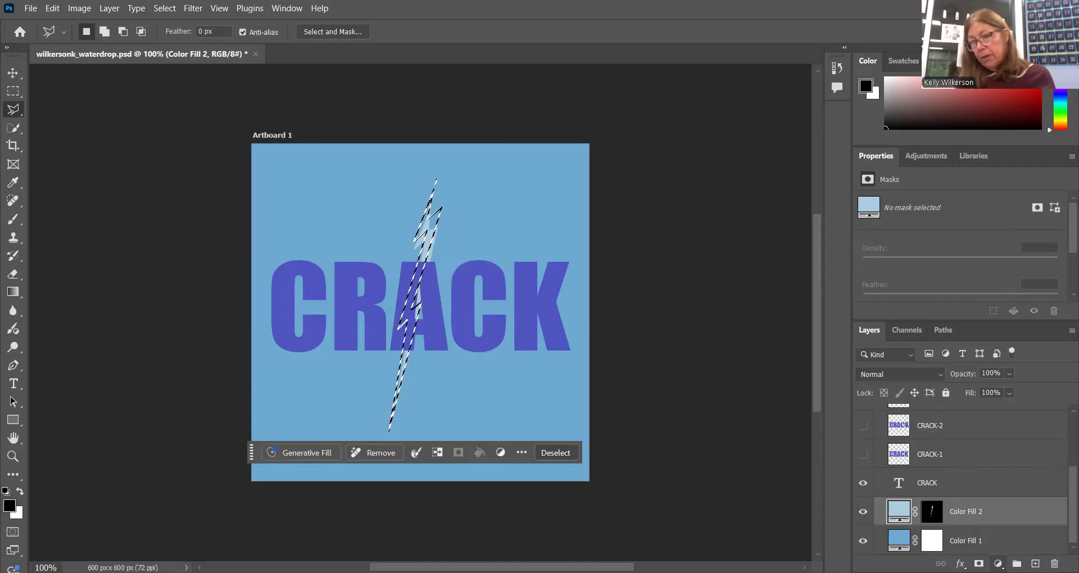
Fill the selection with a new Solid Color layer whose color is sampled from the first light-blue bolt
left_click(998, 564)
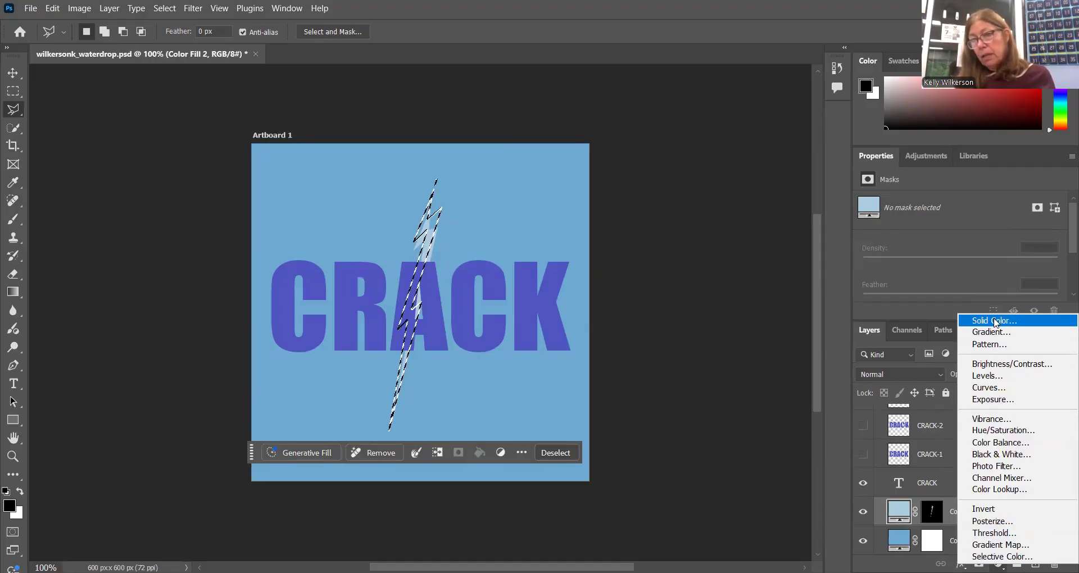
left_click(994, 320)
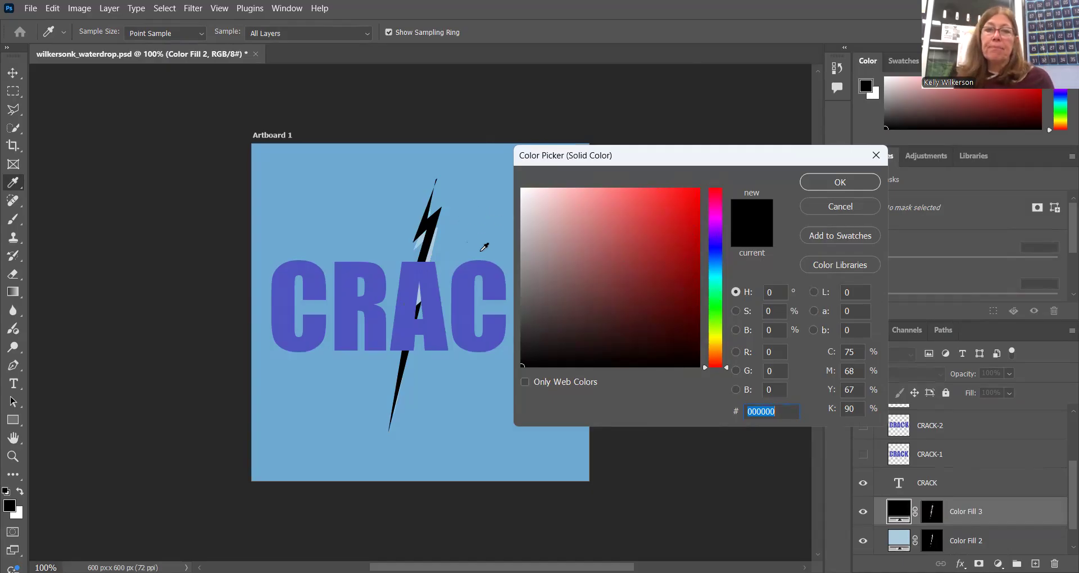
left_click(421, 239)
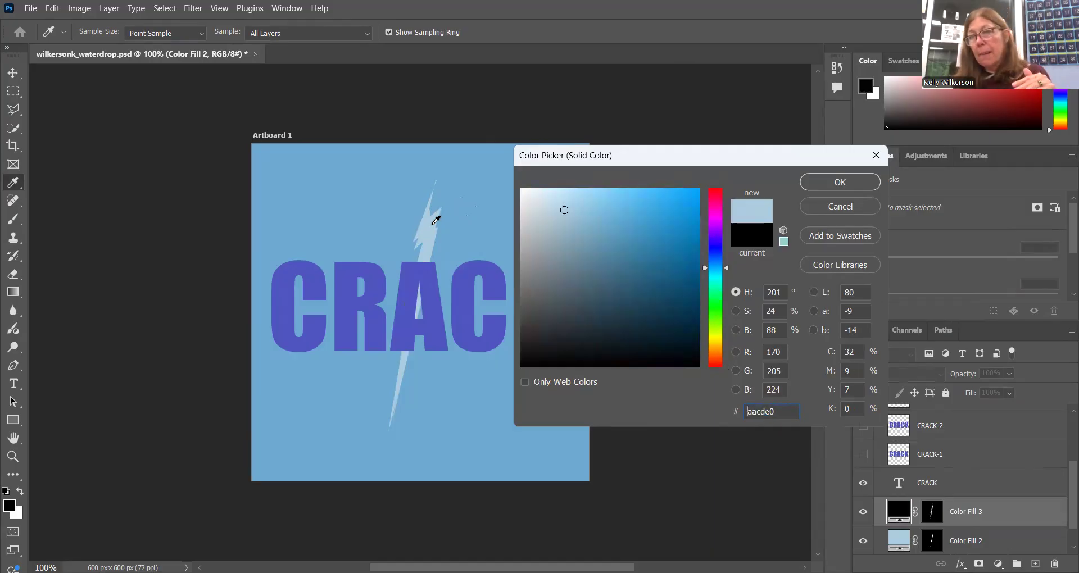
left_click(867, 185)
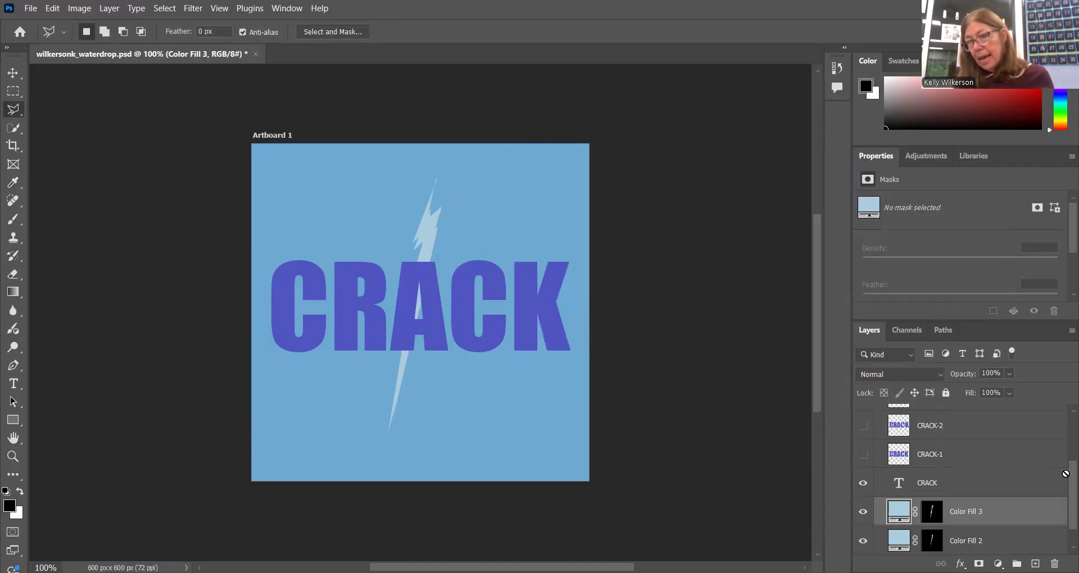
Hide the Color Fill 2 layer
scroll(1065, 474, "down", 1)
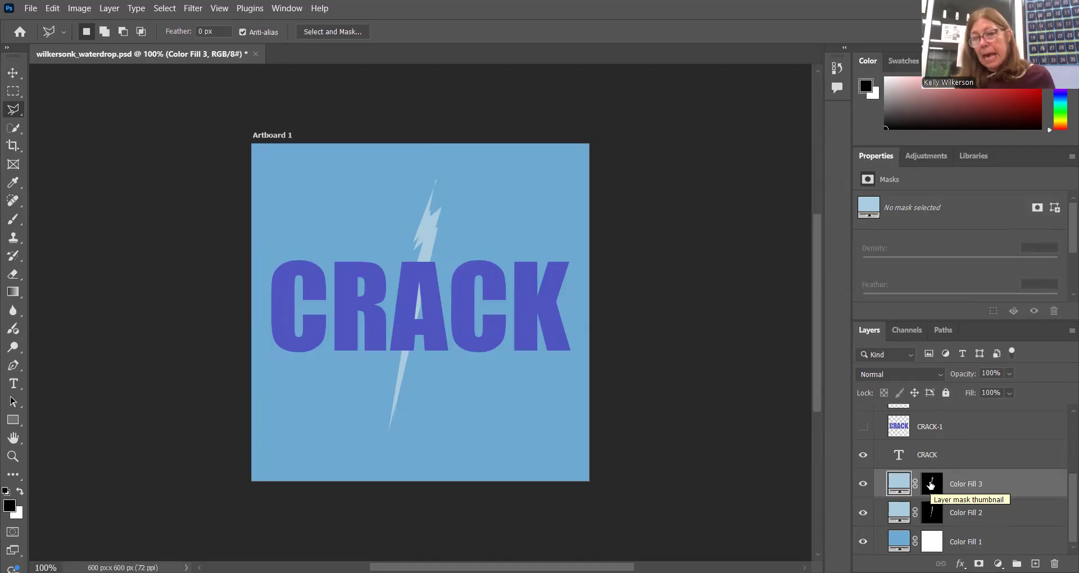
left_click(863, 513)
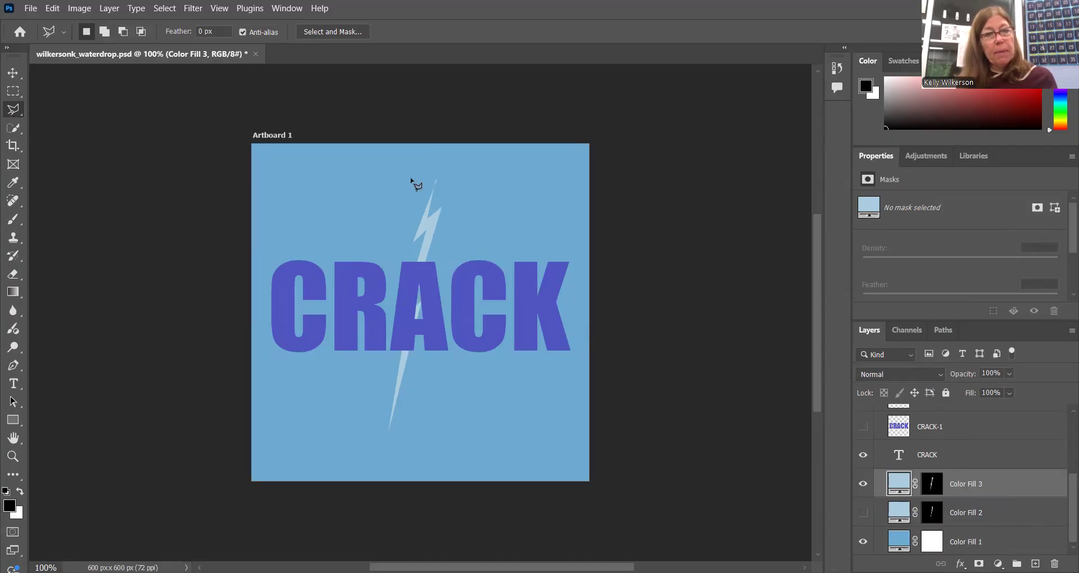
Trace another jagged lightning-bolt selection from the top of the canvas down through the CRACK text with the Polygonal Lasso
left_click(437, 162)
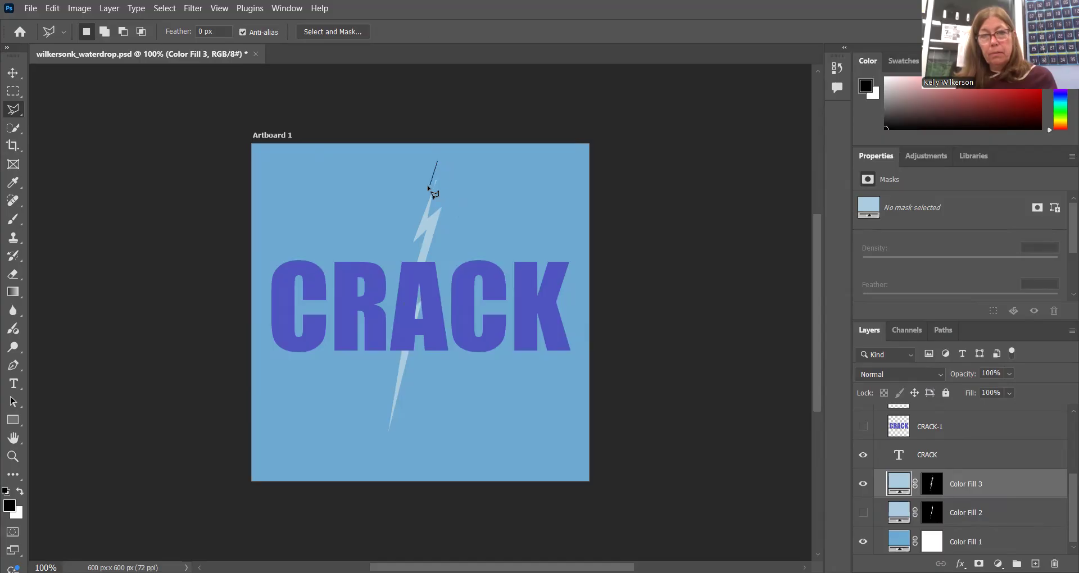
left_click(404, 252)
left_click(425, 227)
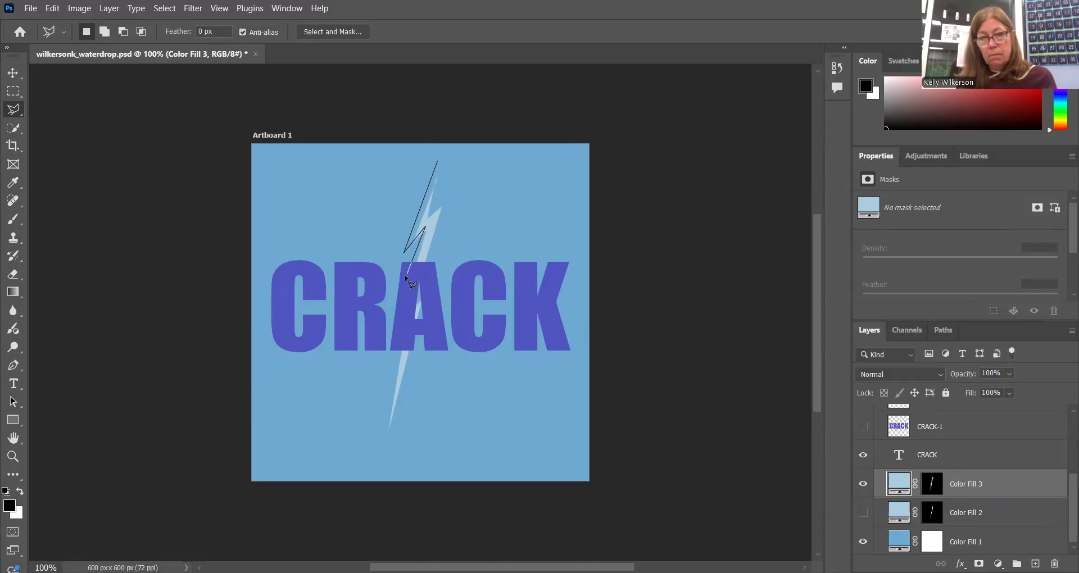
left_click(399, 311)
left_click(407, 307)
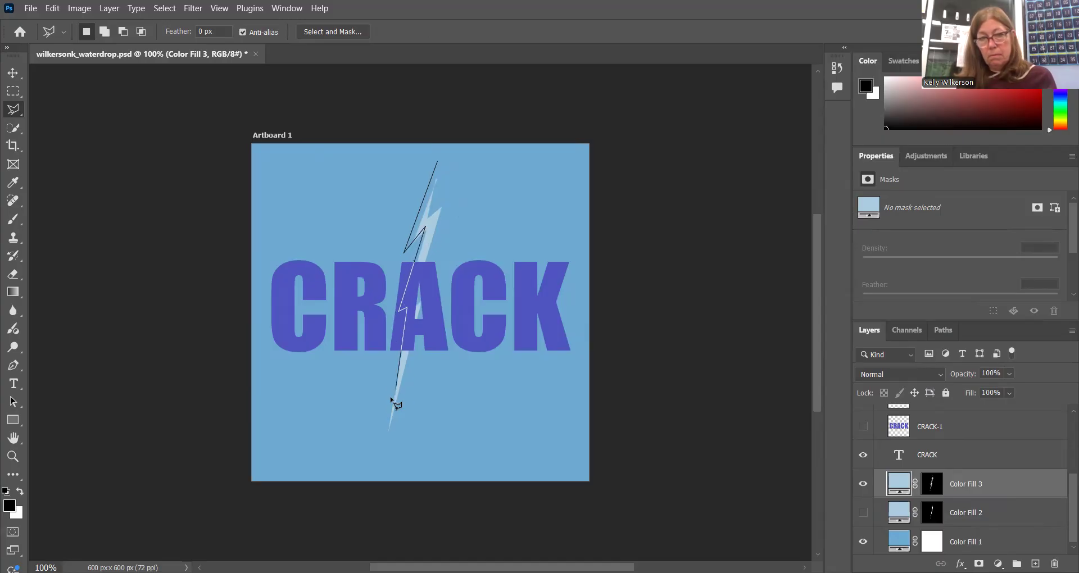
left_click(382, 447)
left_click(419, 289)
left_click(425, 283)
left_click(452, 197)
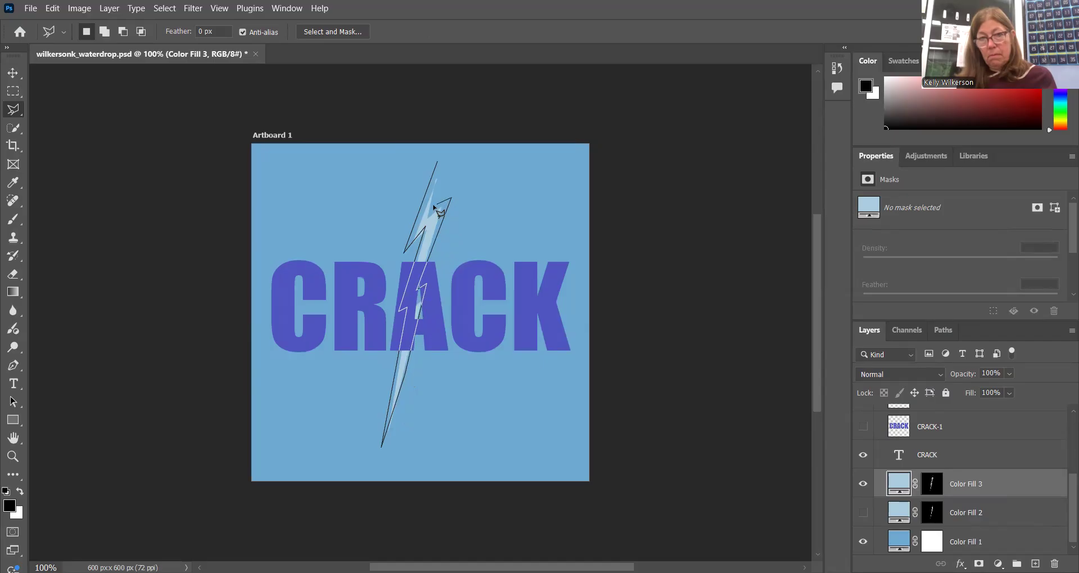
left_click(436, 164)
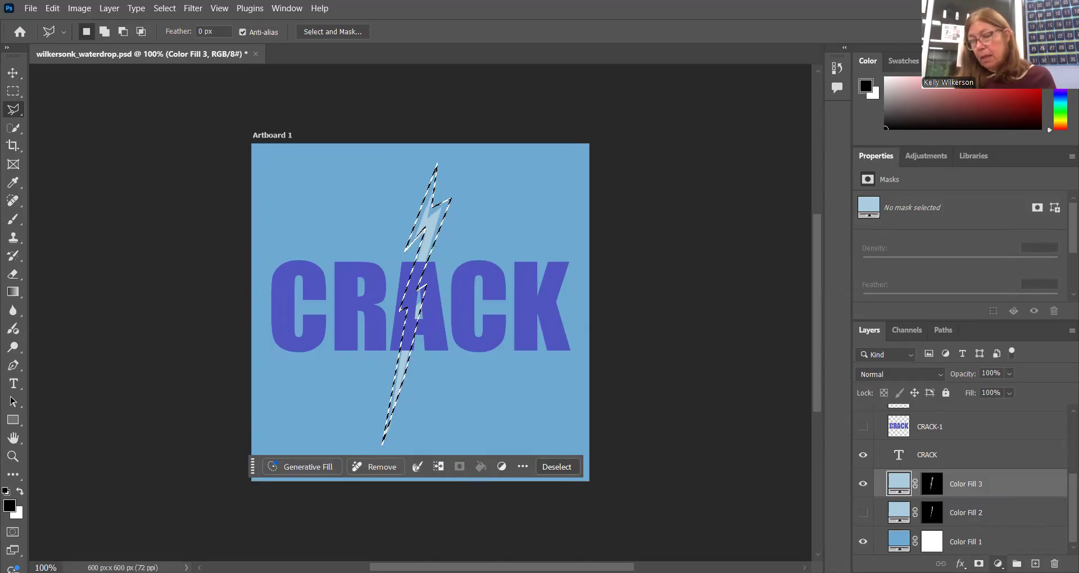
Fill the selection with a new Solid Color layer, sampling the light-blue aacde0 color from the existing bolt
left_click(998, 564)
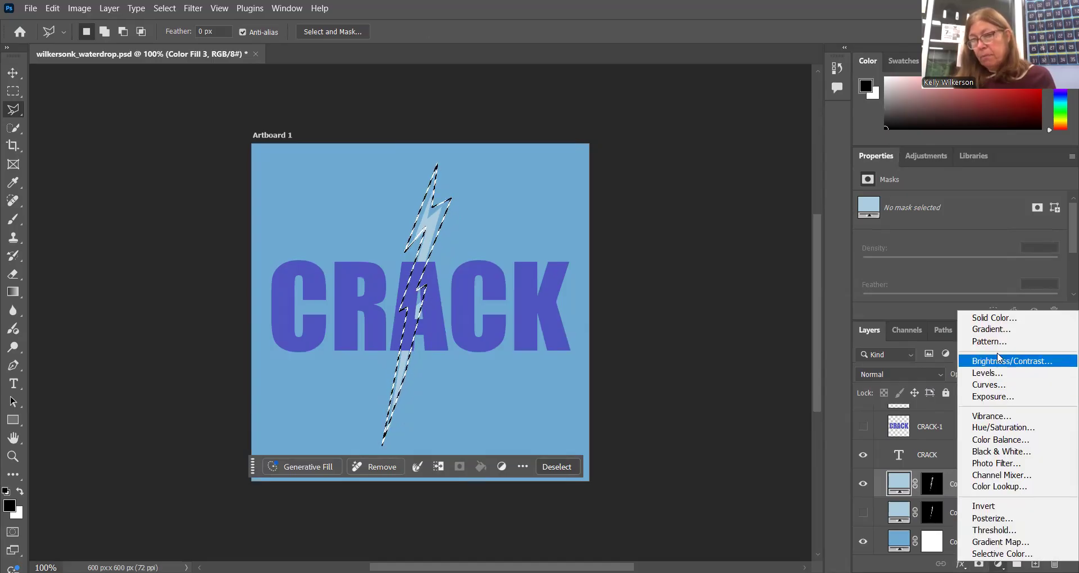
left_click(993, 317)
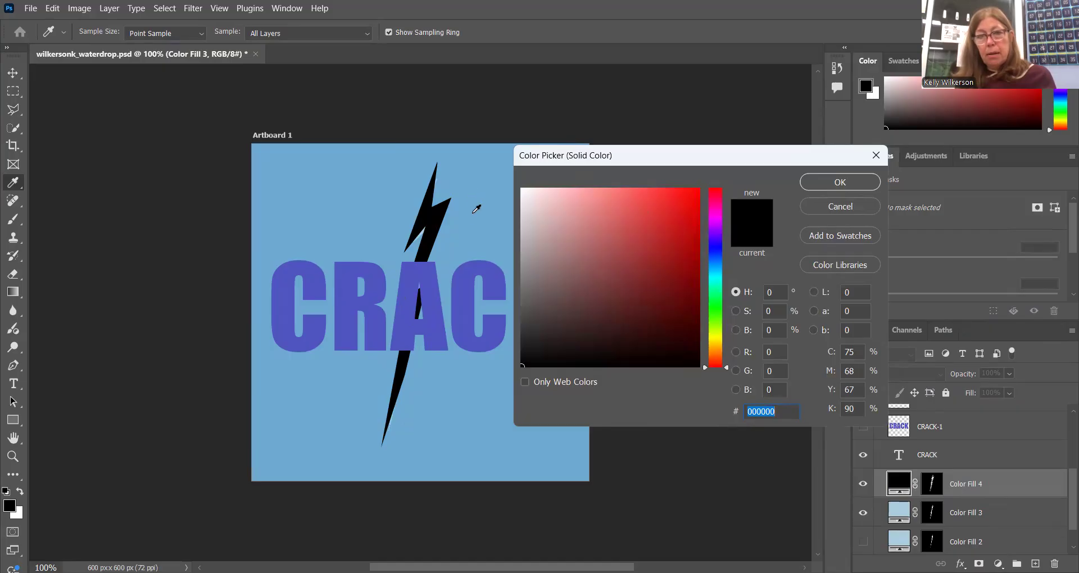
left_click(423, 230)
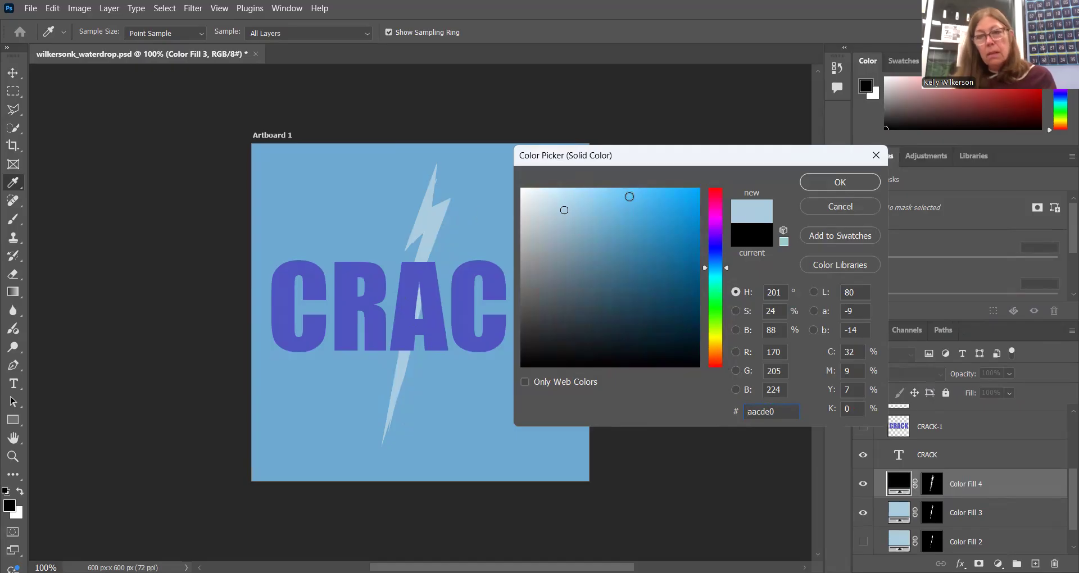
left_click(856, 187)
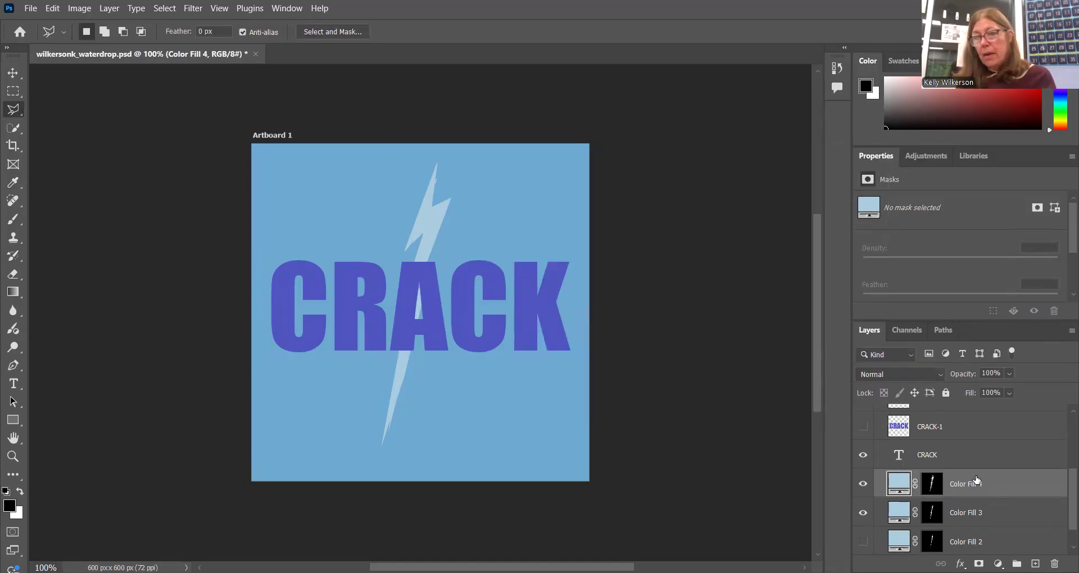
Open the Timeline panel
scroll(1057, 491, "down", 1)
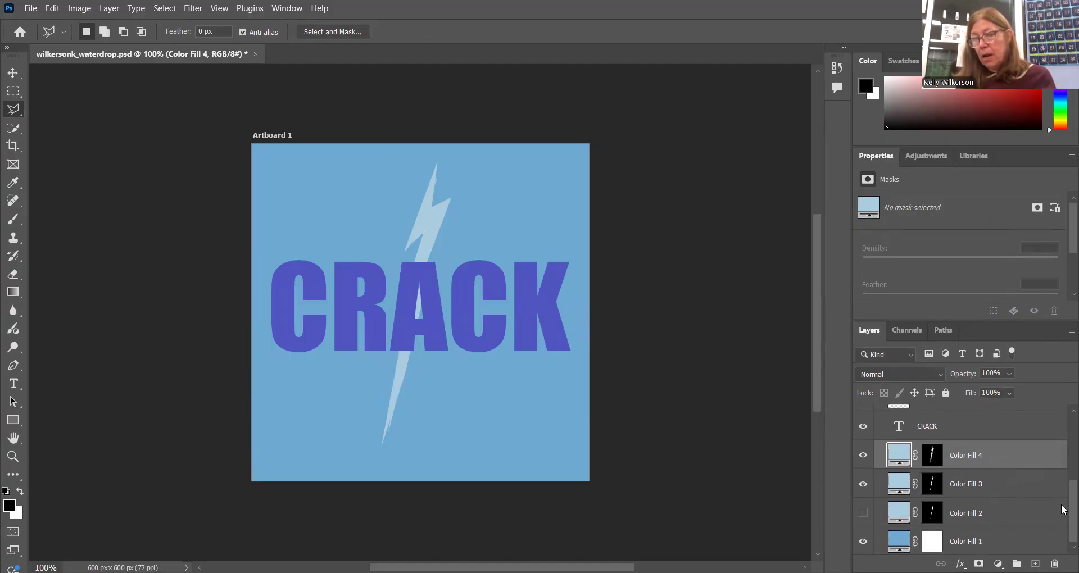
scroll(1062, 482, "up", 3)
scroll(1062, 482, "up", 3)
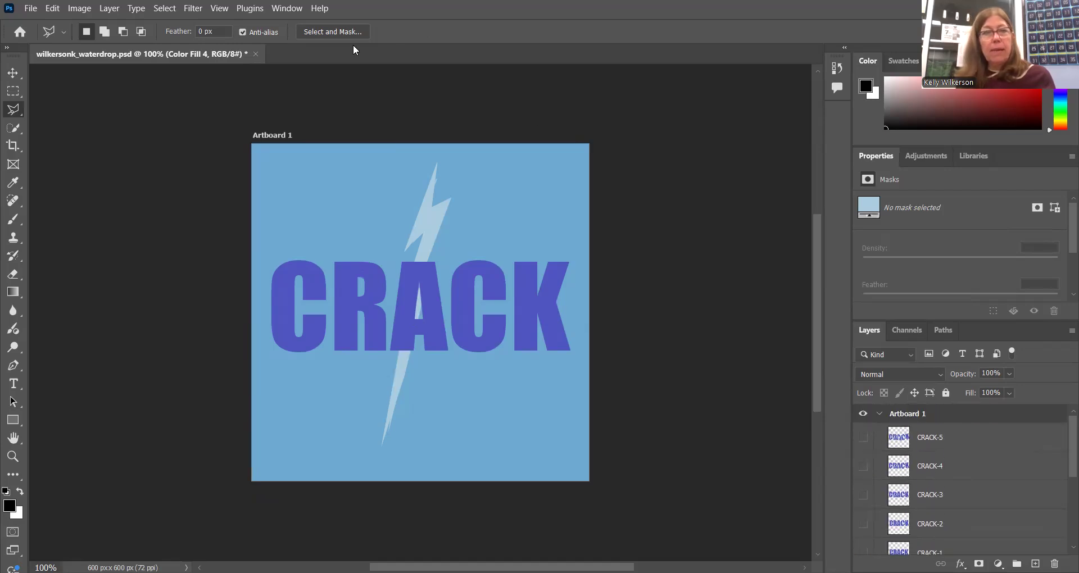
left_click(285, 9)
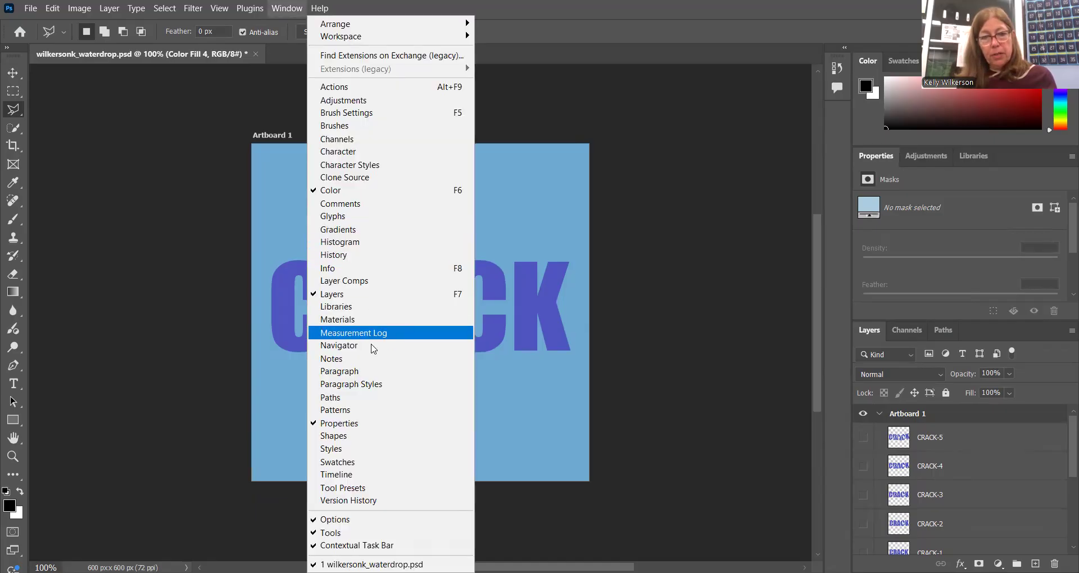
left_click(351, 475)
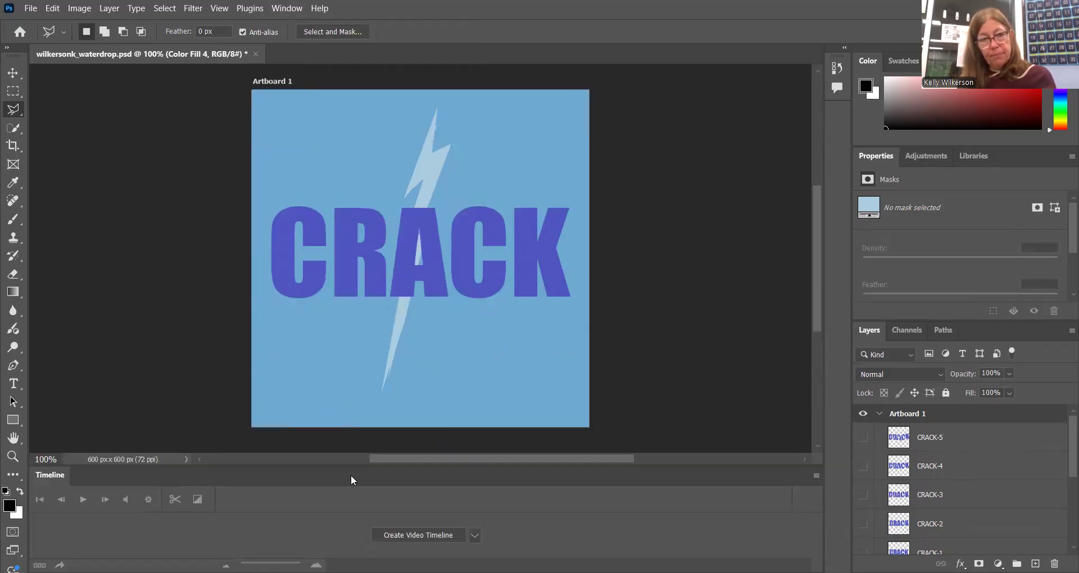